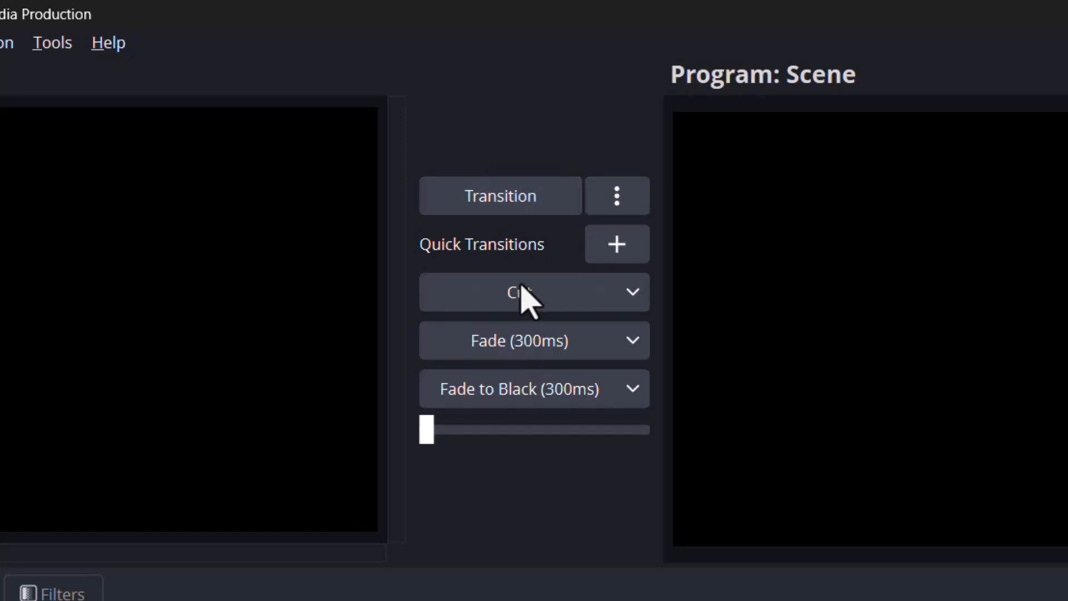
click(513, 191)
click(492, 199)
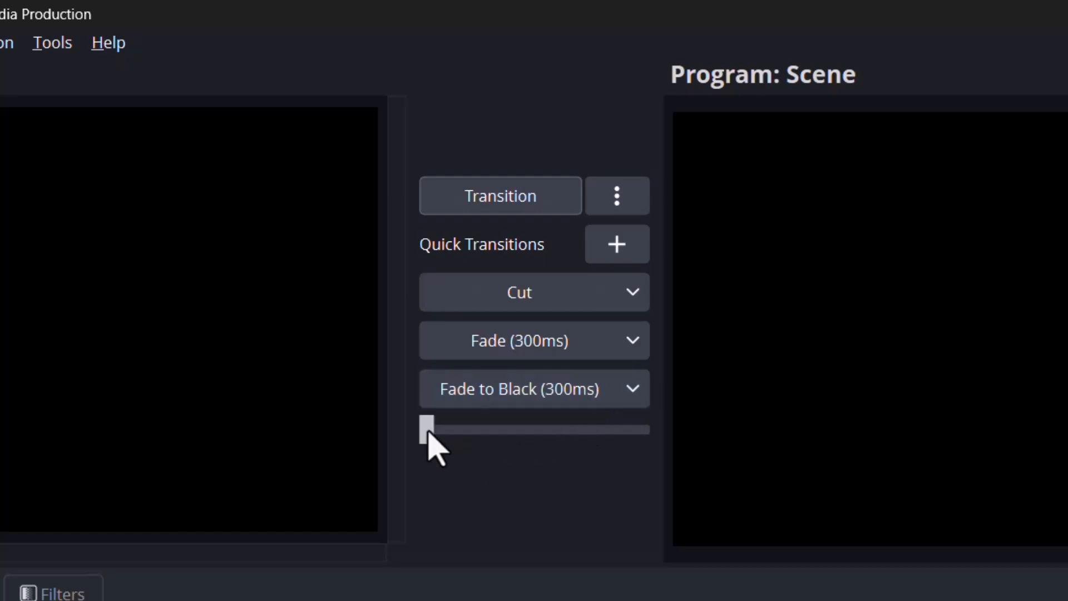
mouse_move(428, 433)
mouse_down()
mouse_move(596, 423)
mouse_move(422, 426)
mouse_up()
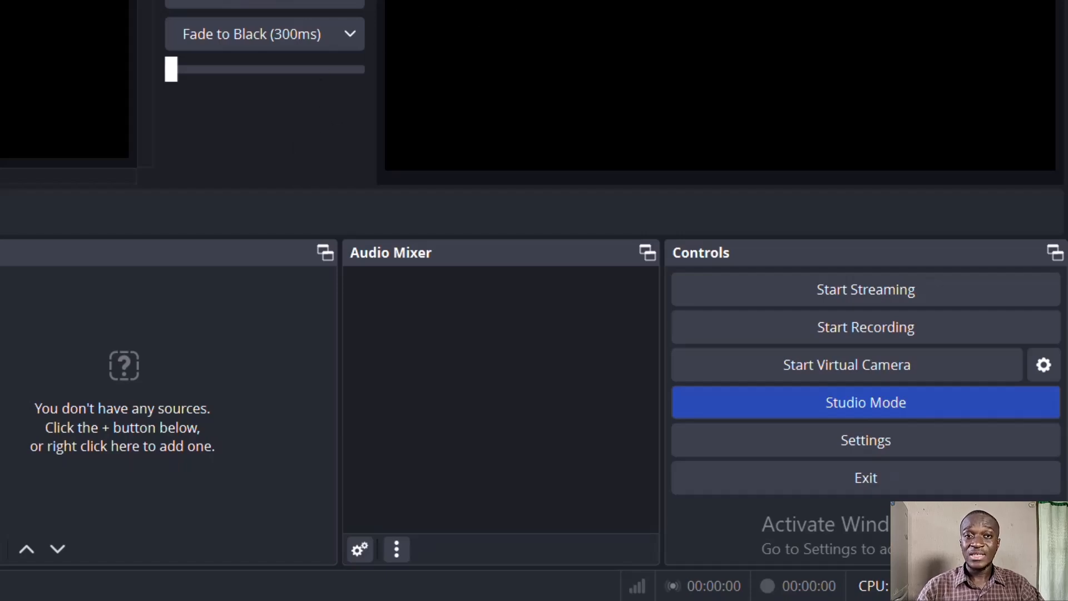
- Try to start the virtual camera, accepting the warning about having no sources
click(889, 374)
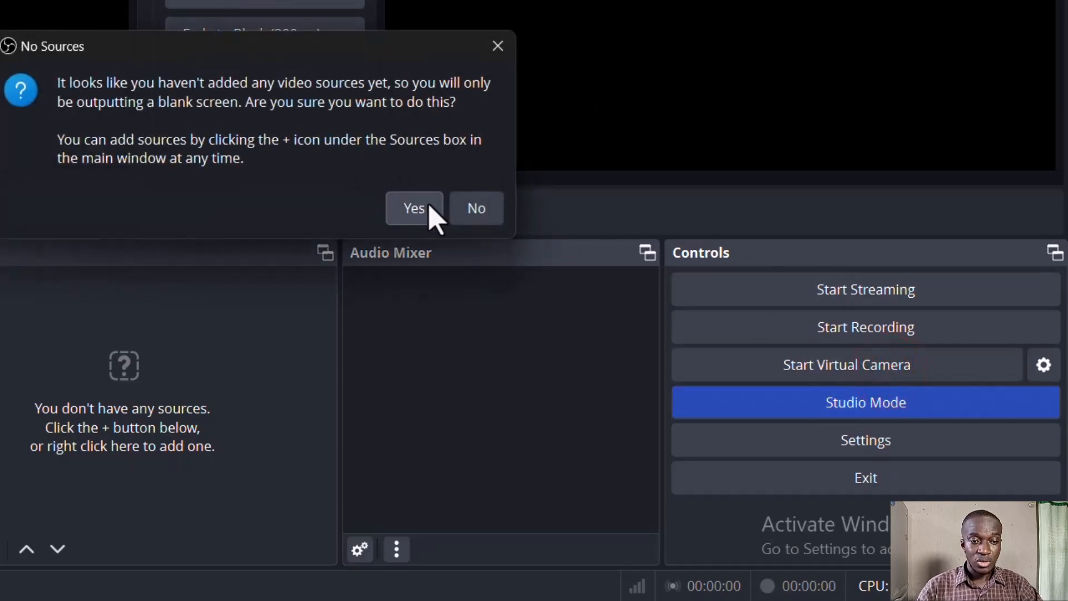
click(490, 204)
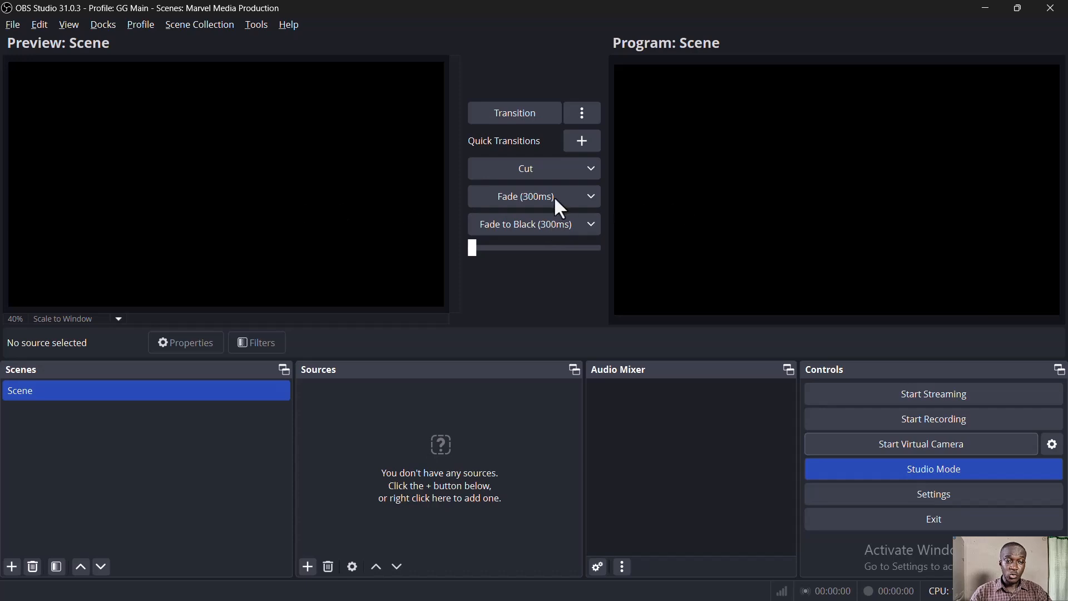
- Turn Studio Mode off and back on
click(922, 475)
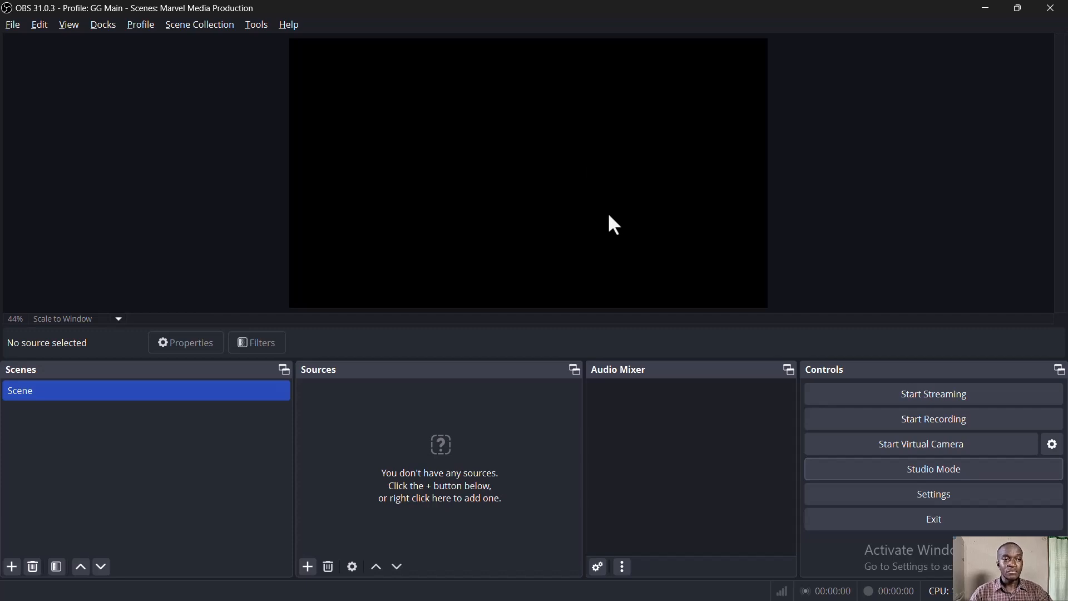
click(860, 475)
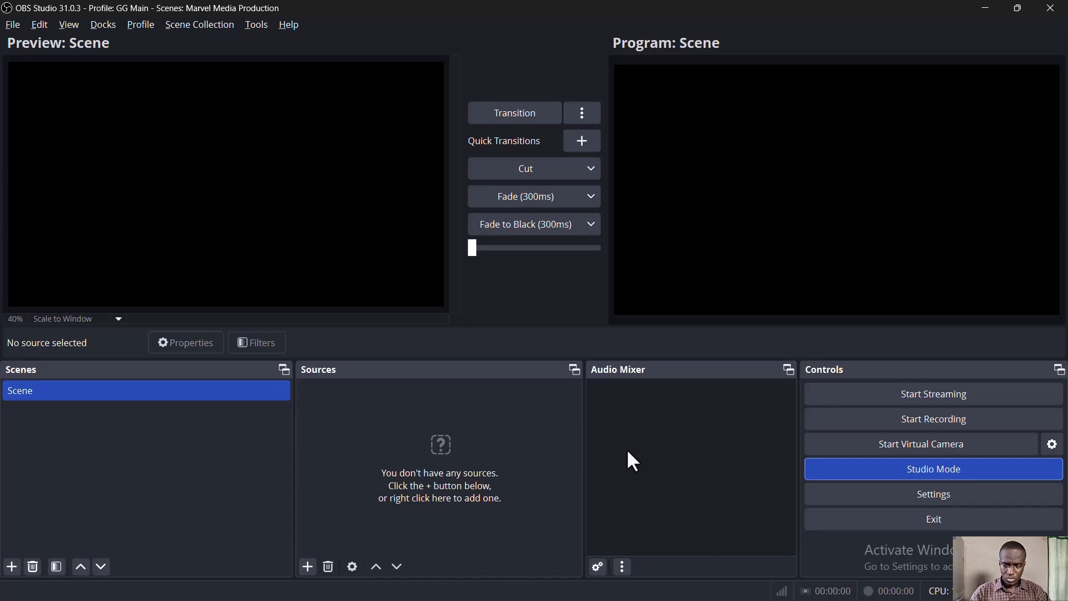
- Open the audio settings, choose a Mic/Auxiliary Audio device, and confirm the settings
click(846, 502)
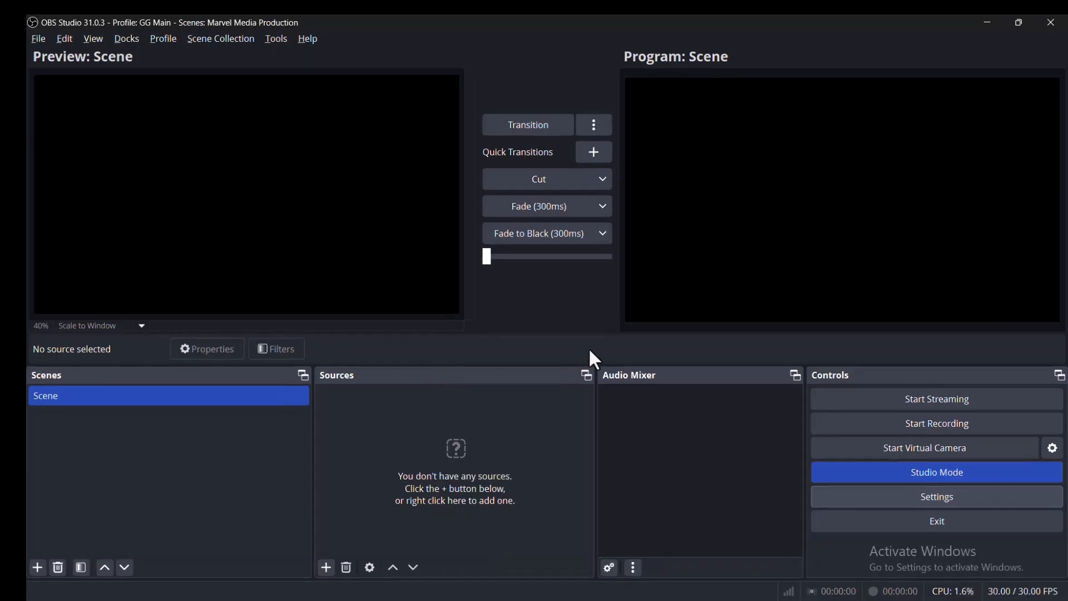
click(829, 497)
click(274, 176)
click(509, 243)
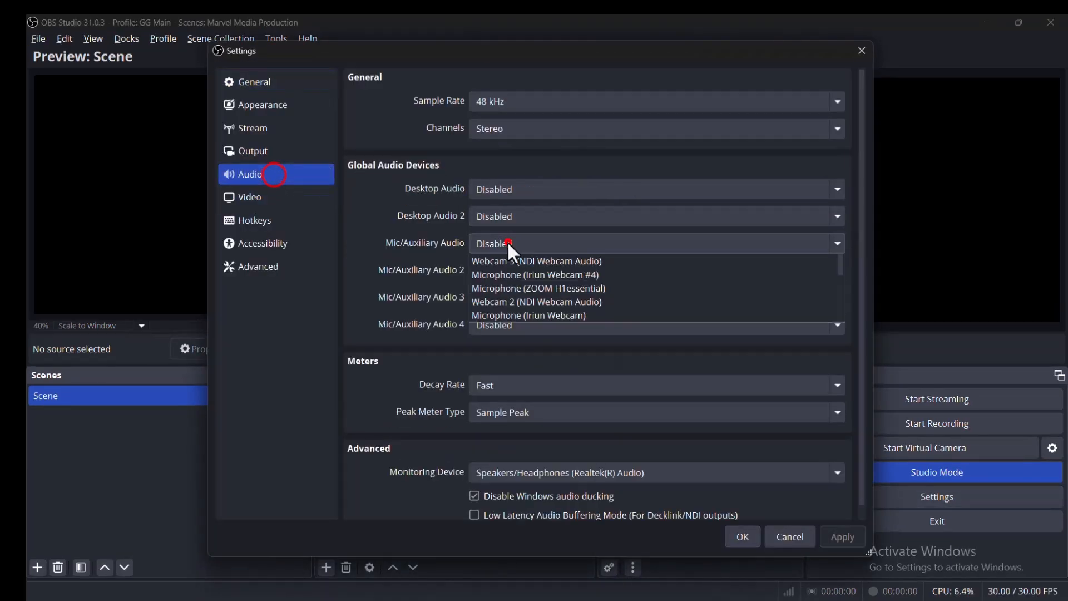
click(551, 352)
click(742, 536)
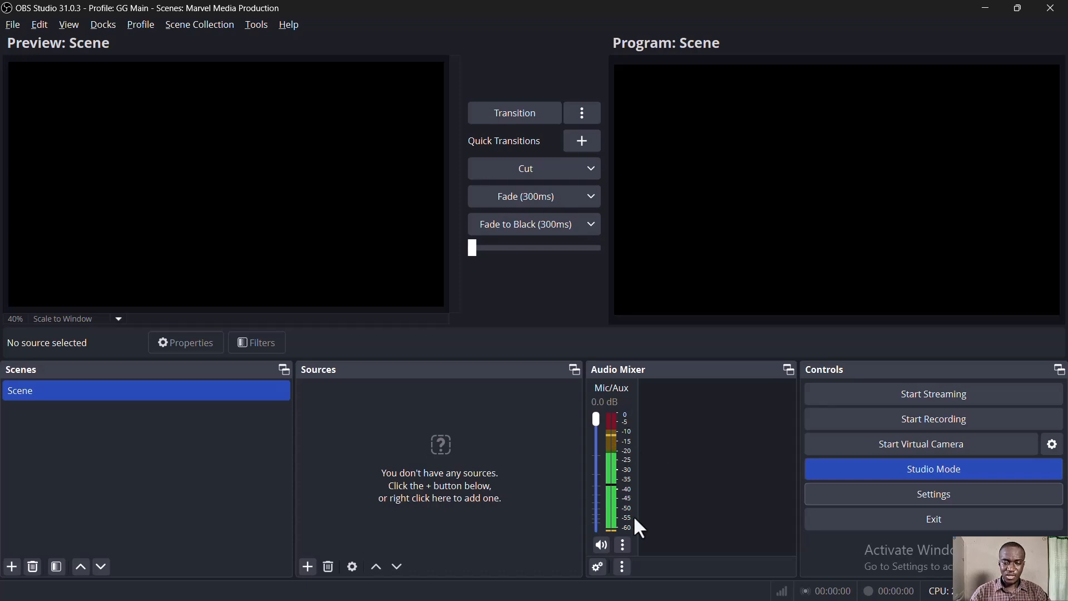
- Switch the audio mixer to horizontal layout by turning off Vertical Layout
right_click(653, 467)
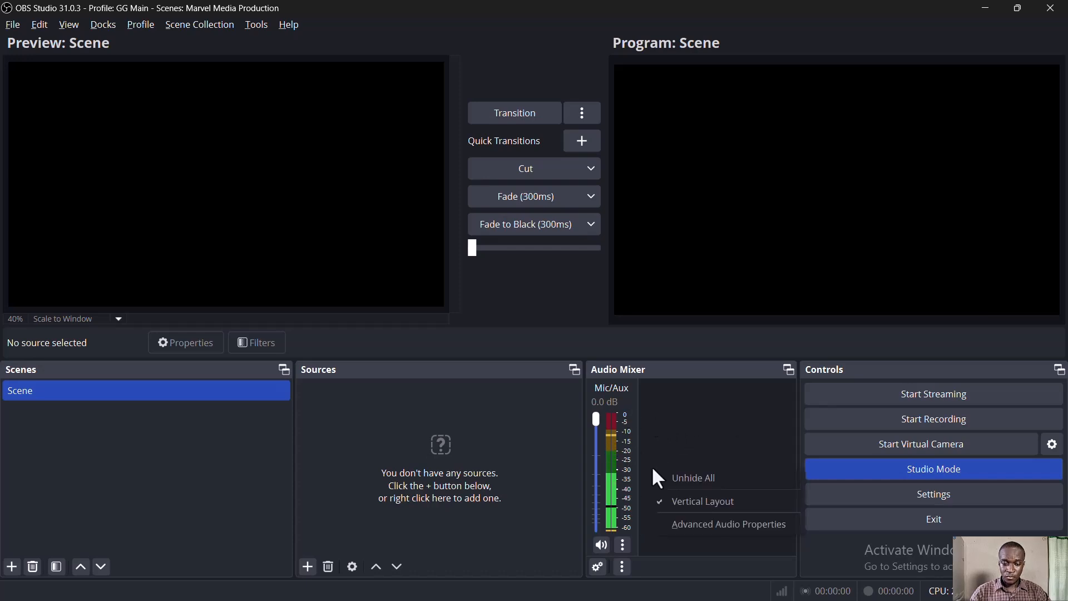
click(691, 503)
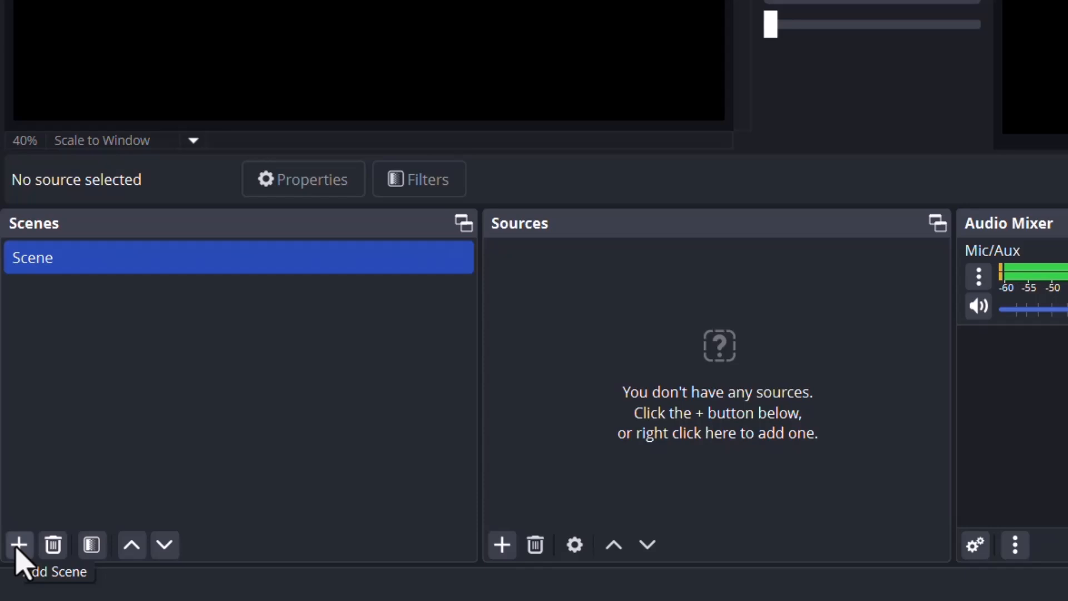
- Add a new scene named Video Camera
click(19, 545)
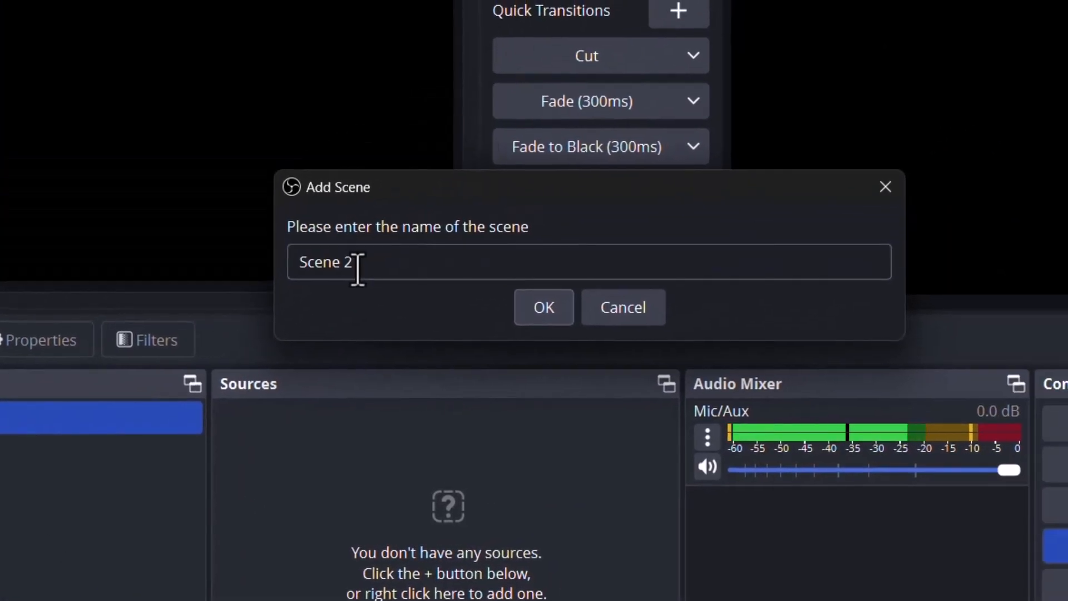
click(357, 270)
key(BackSpace)
key(BackSpace)
key(BackSpace)
key(BackSpace)
key(BackSpace)
key(BackSpace)
key(BackSpace)
text(Video Camera)
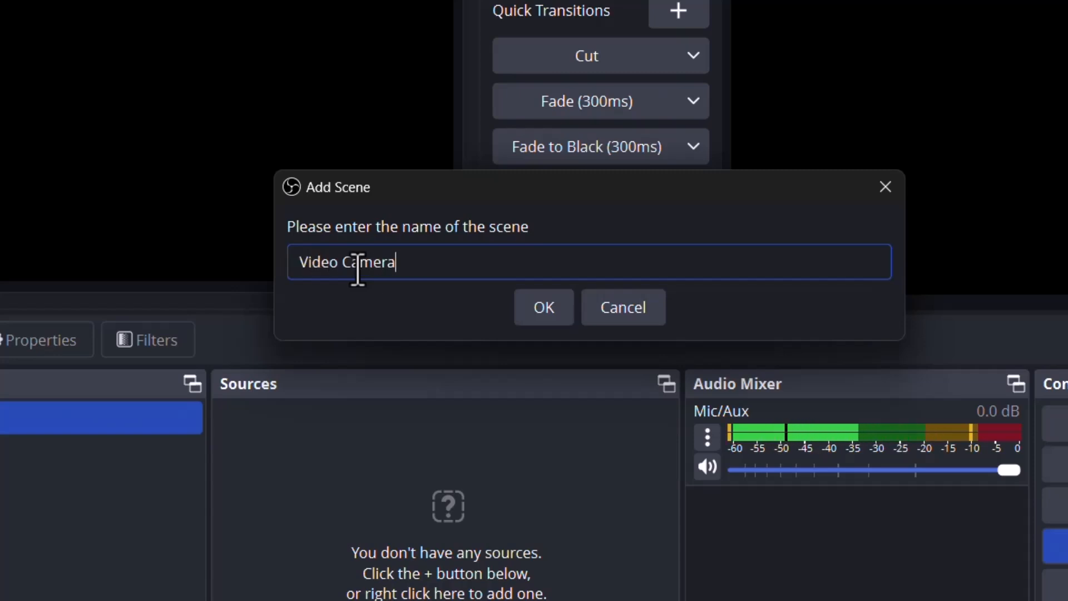
click(544, 307)
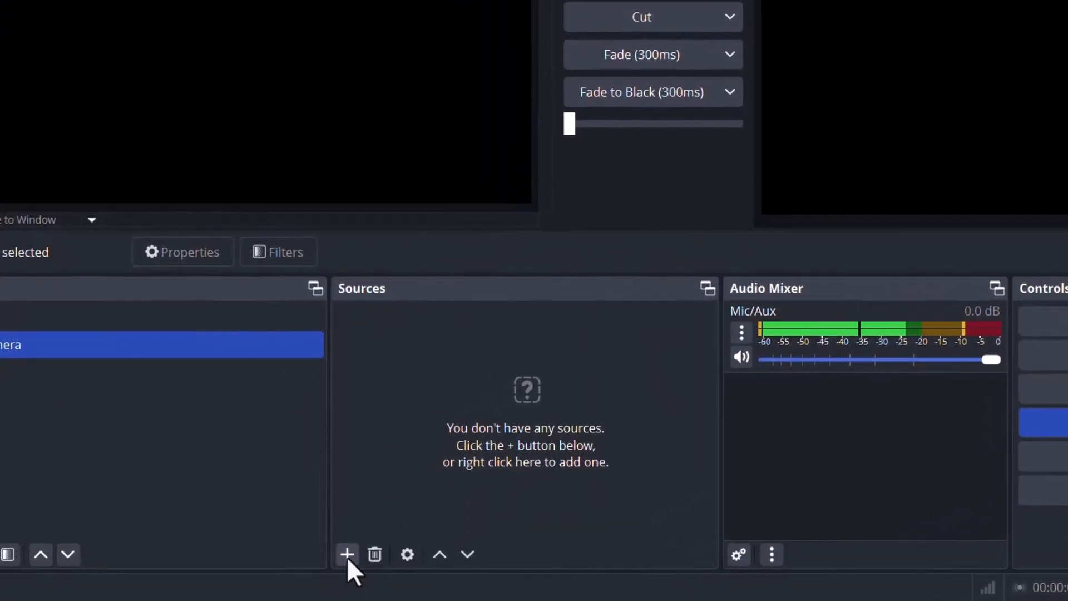
- Add a Video Capture Device source named Camera to the Video Camera scene
click(346, 555)
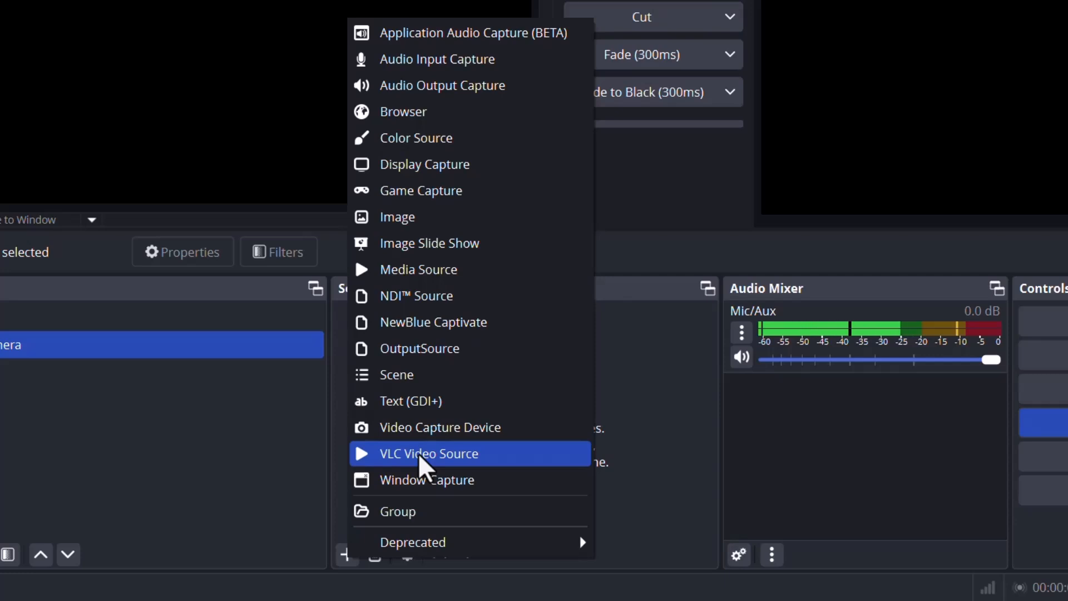
click(465, 437)
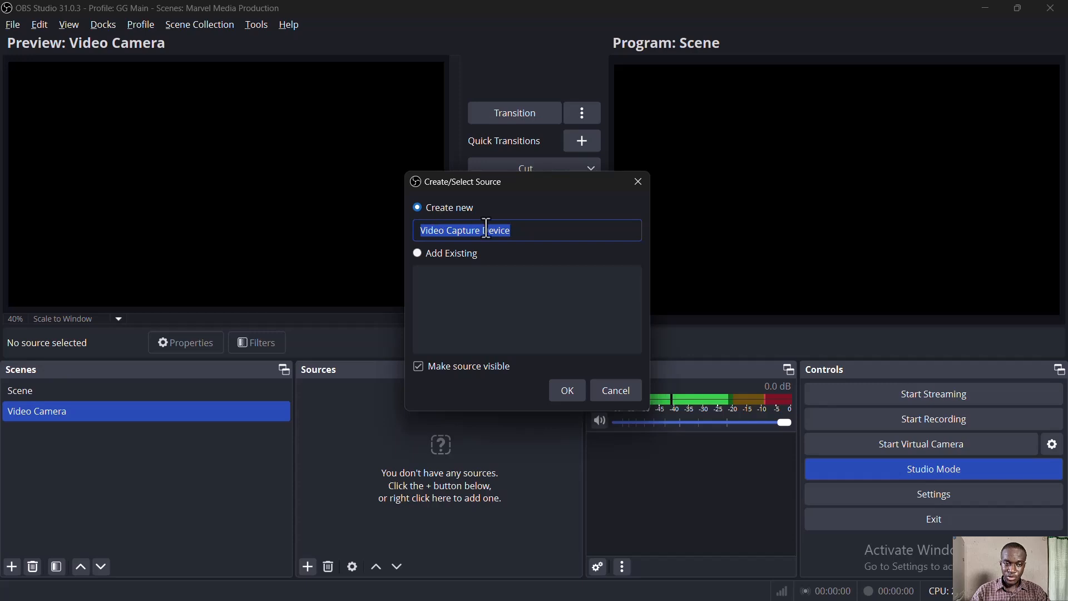
key(BackSpace)
text(Cmer)
key(BackSpace)
key(BackSpace)
key(BackSpace)
text(amera)
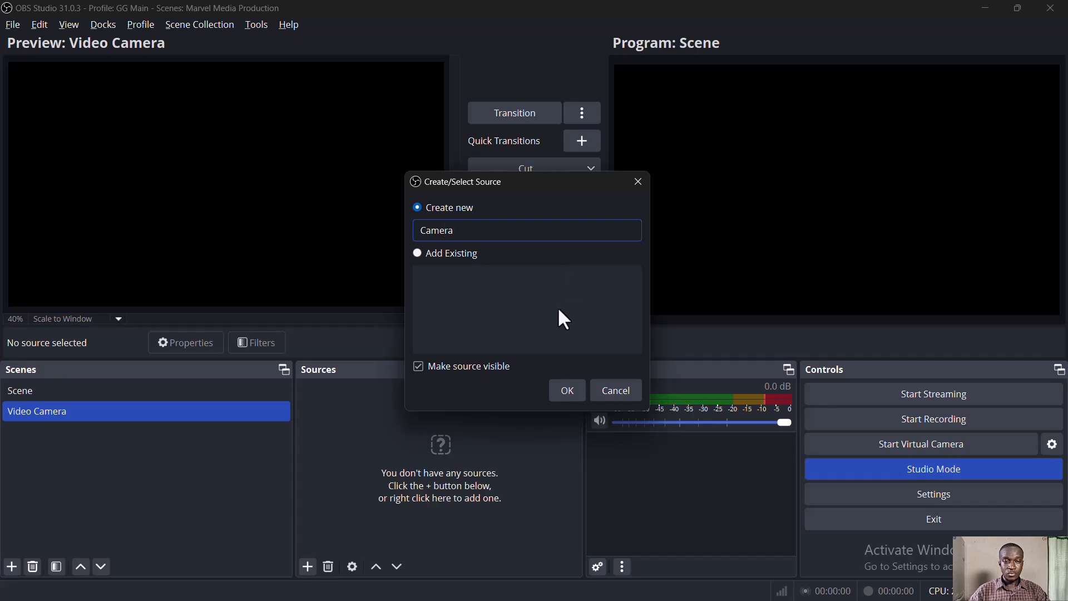
click(575, 388)
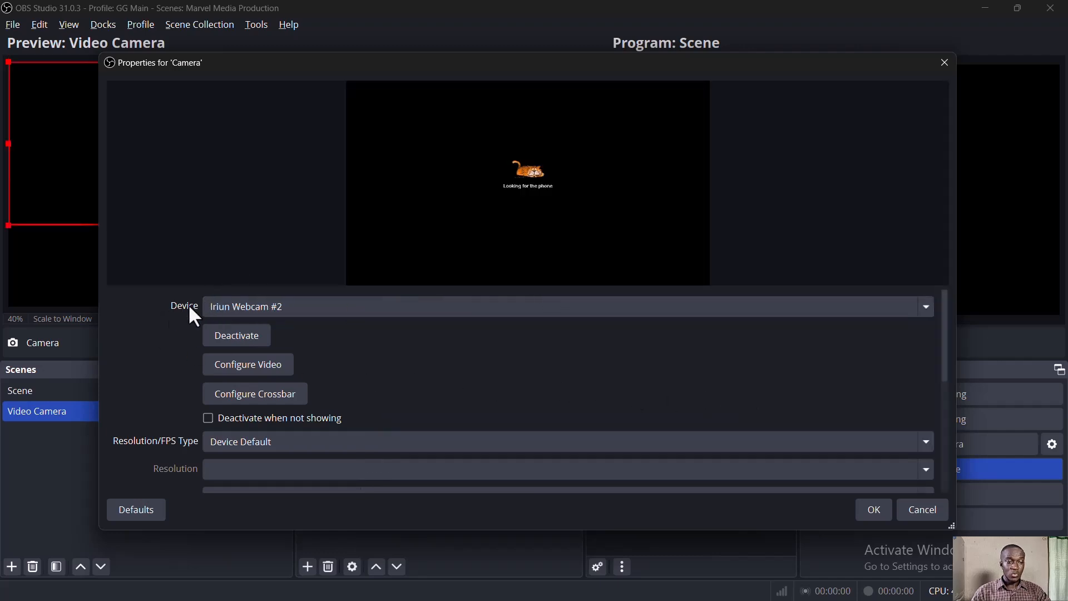
- Set the Camera source's device to Integrated Webcam, deactivate and reactivate it, and confirm its properties
click(923, 306)
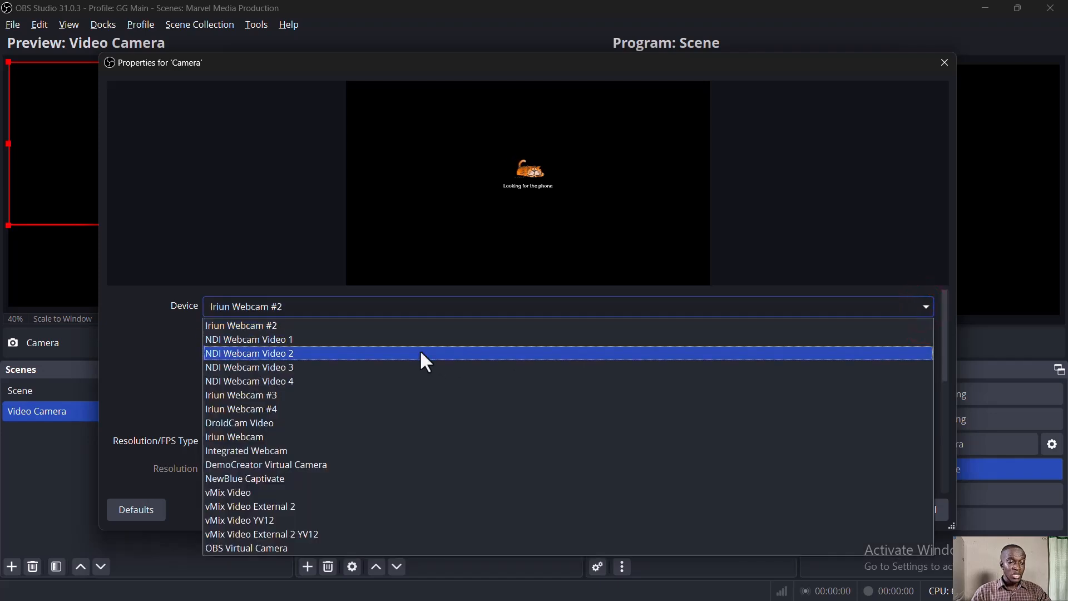
click(269, 453)
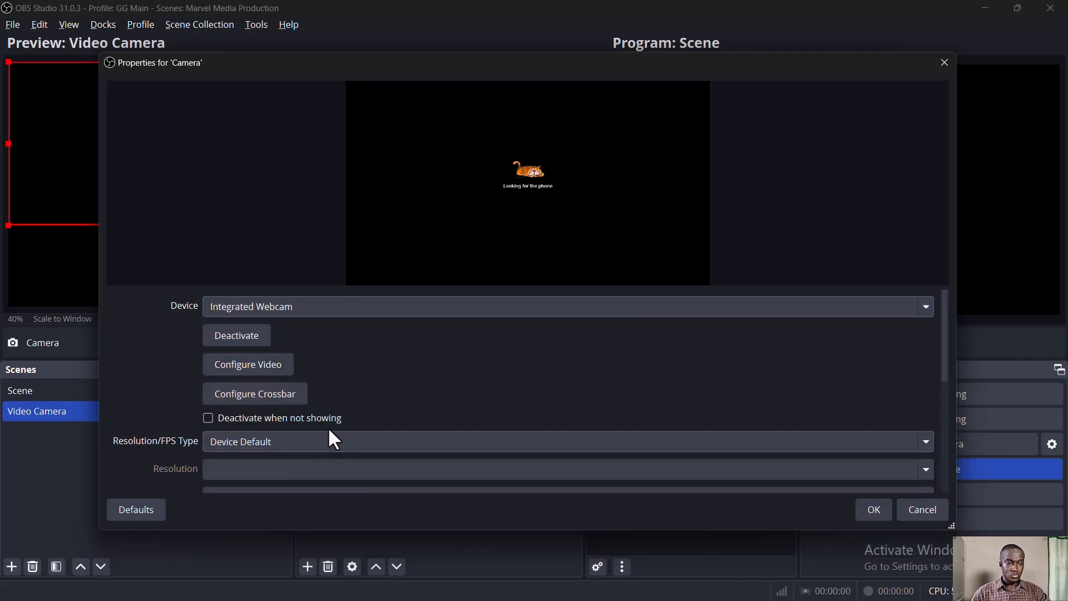
click(233, 337)
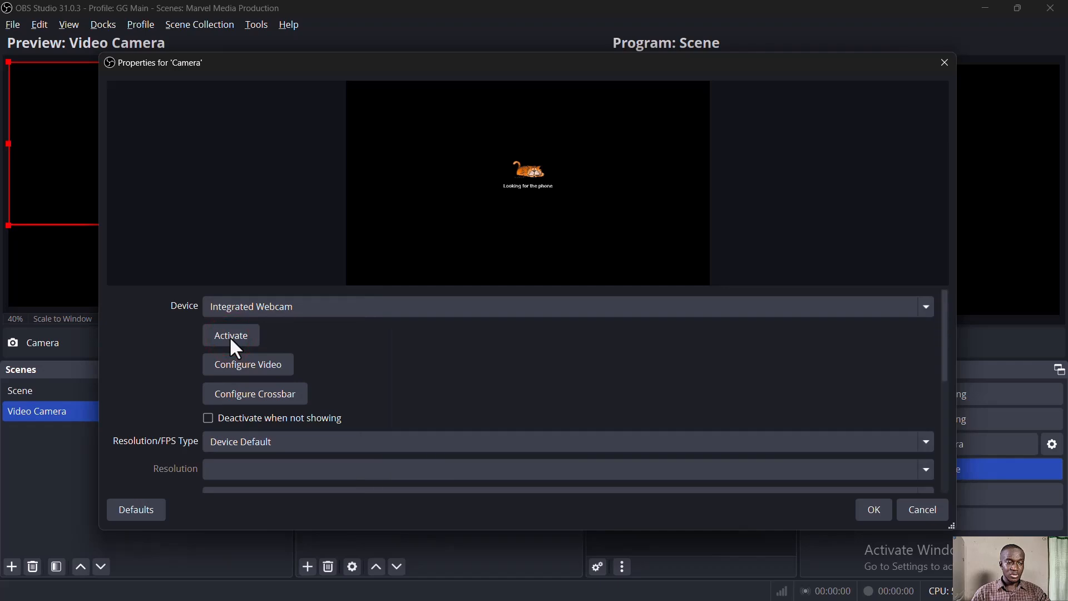
click(231, 337)
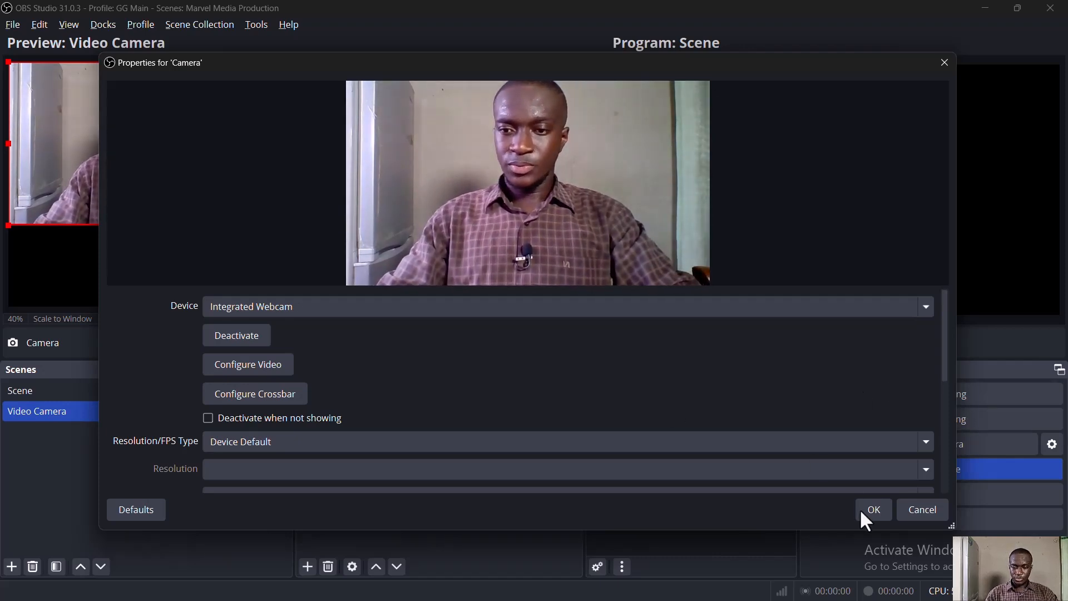
scroll(148, 397, down, 5)
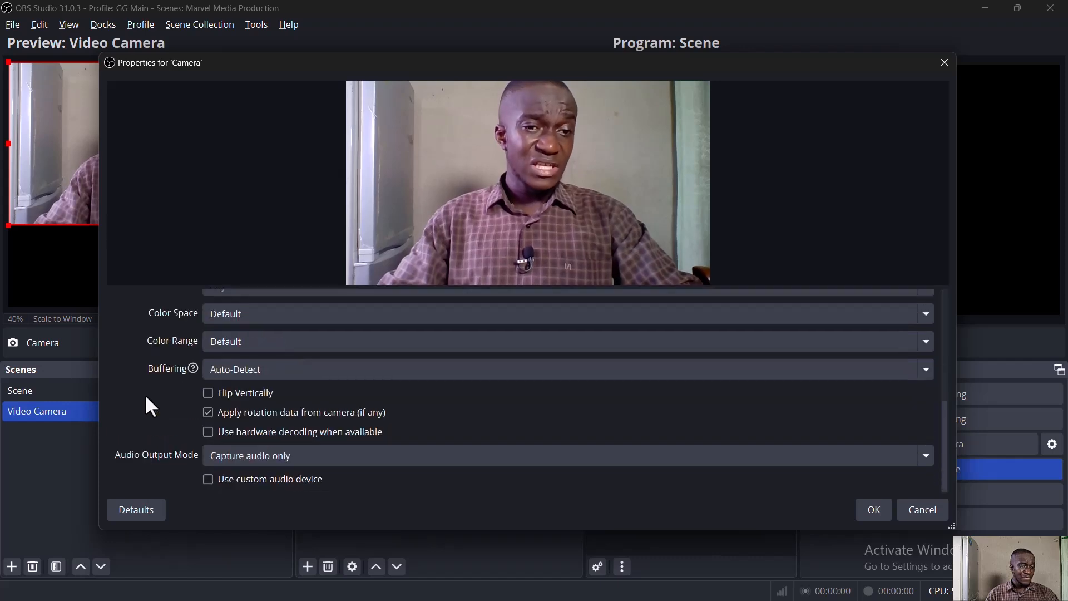
scroll(169, 433, up, 5)
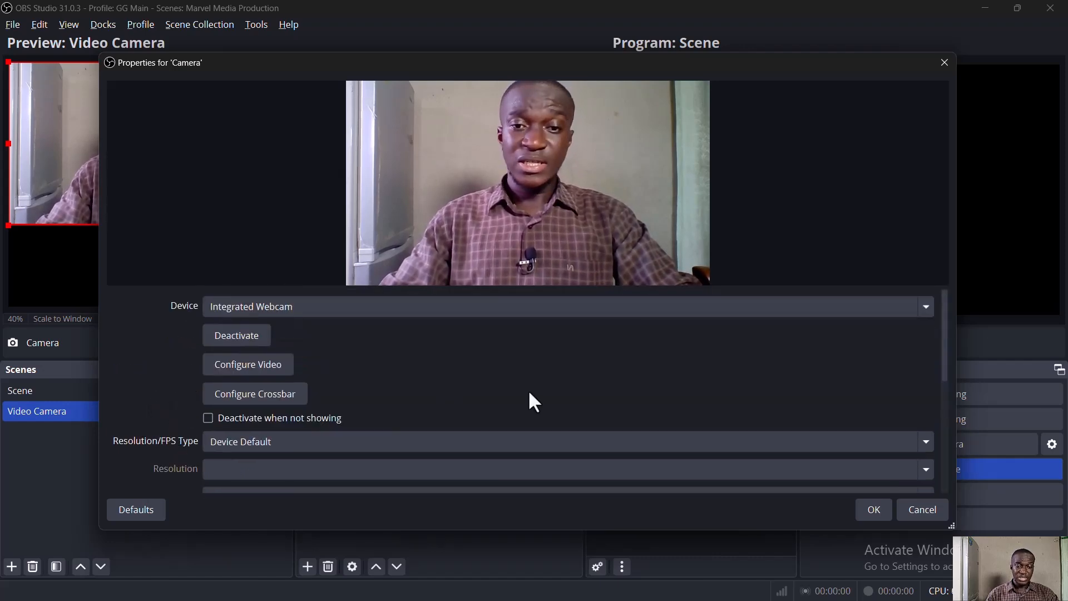
click(872, 516)
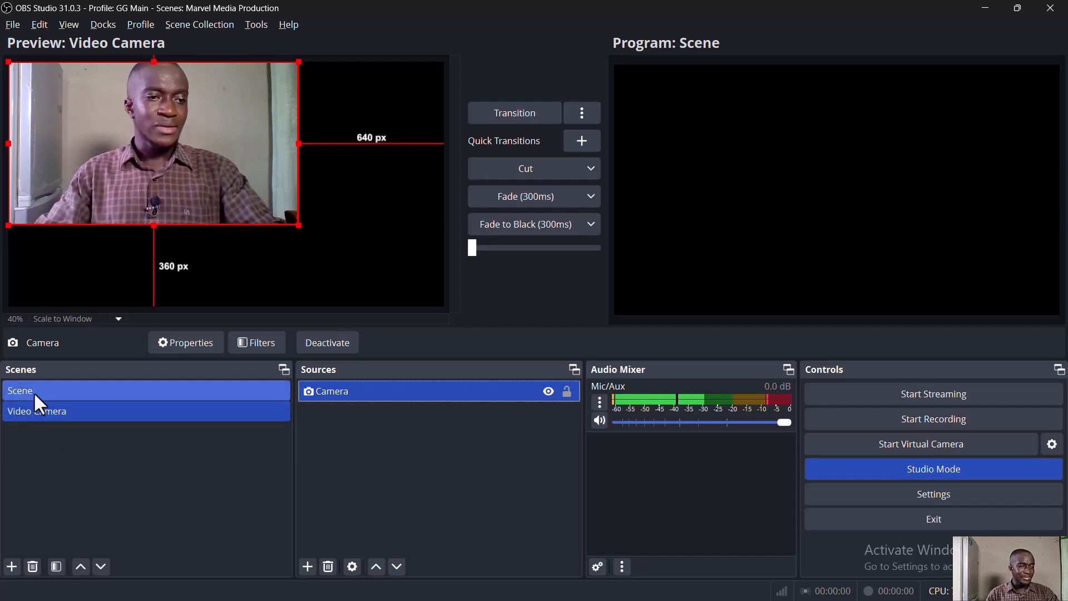
- Stretch the Camera source to fill the screen using its Transform options
click(429, 396)
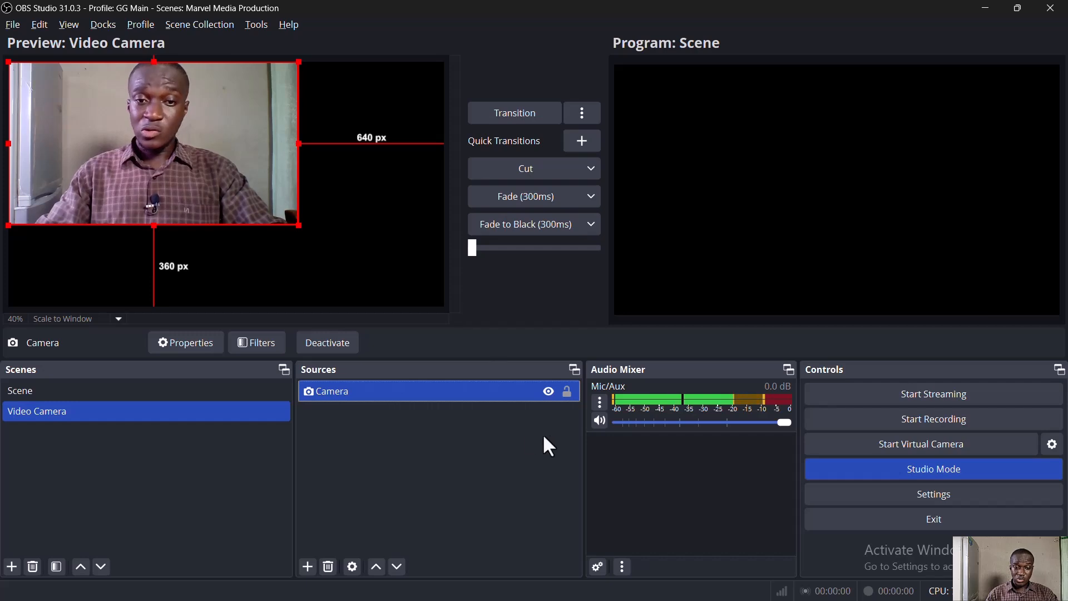
click(493, 388)
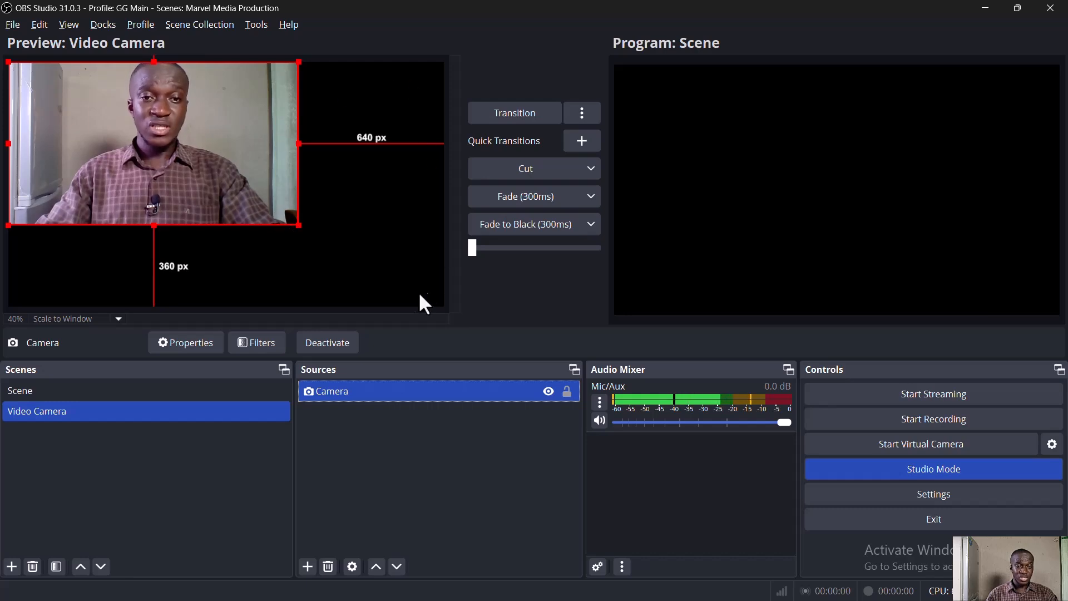
right_click(425, 393)
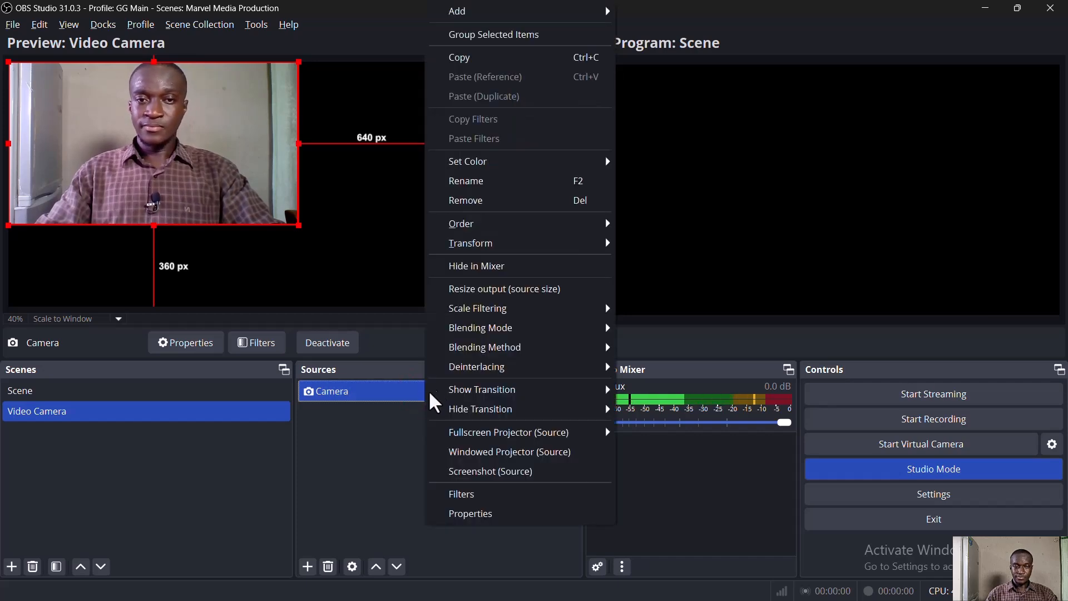
mouse_move(558, 251)
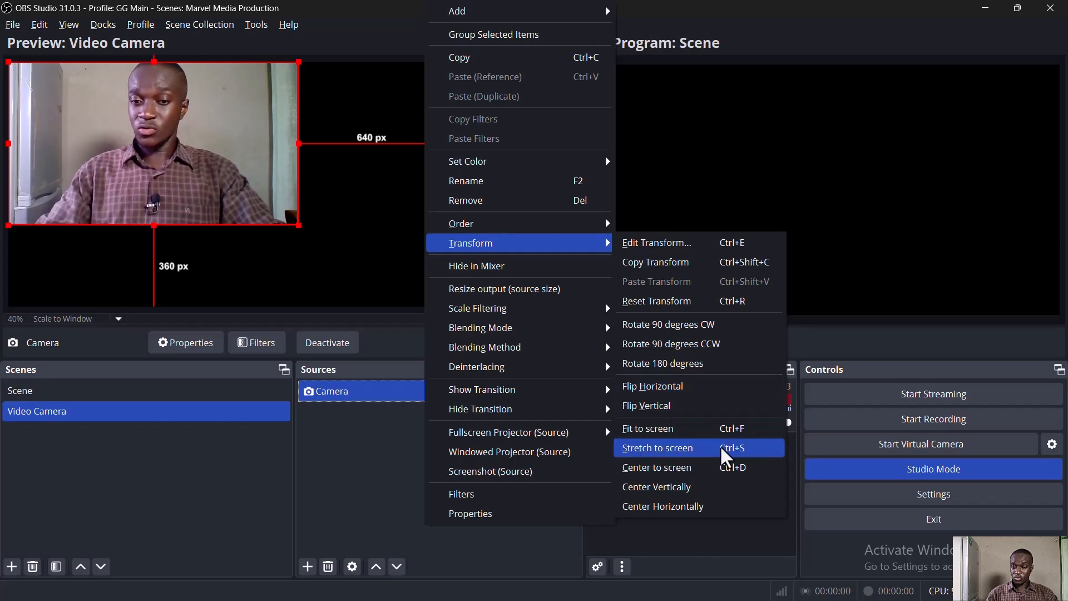
click(657, 450)
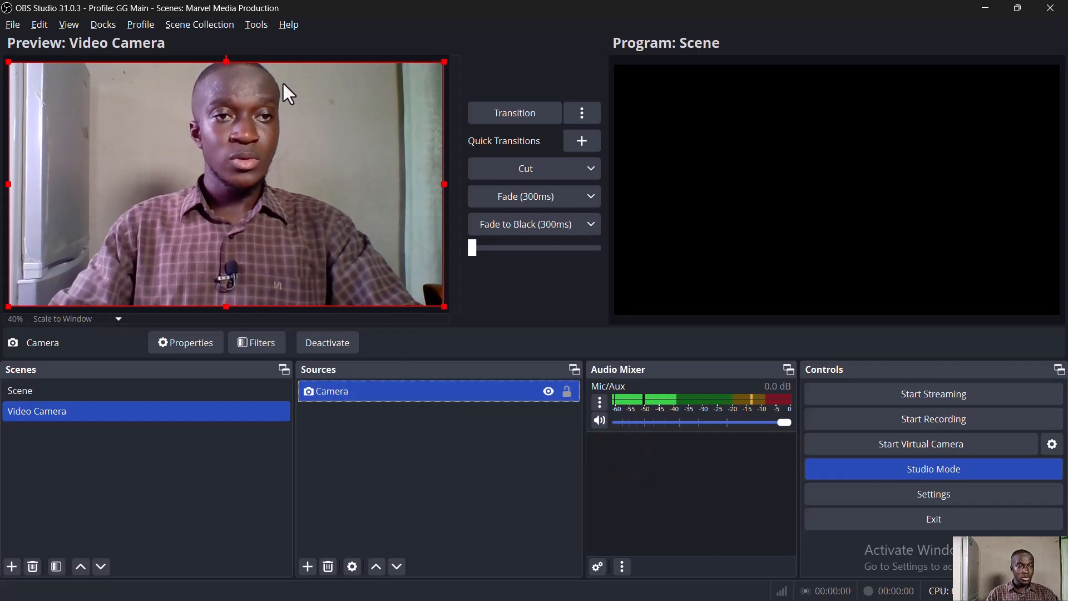
- Lock the Camera source so it can no longer be moved in the preview
click(477, 391)
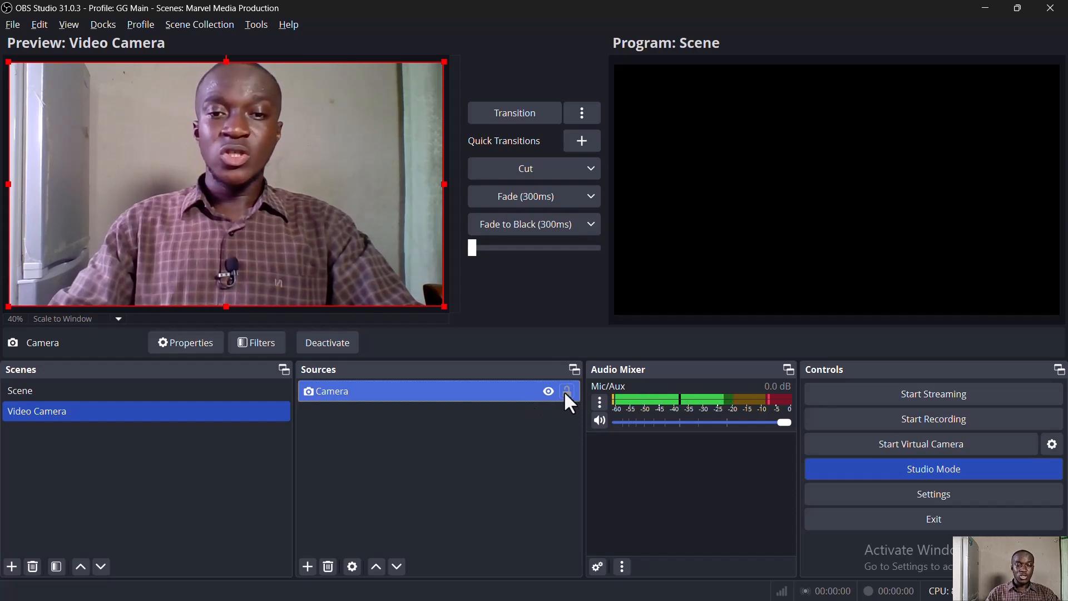
click(507, 392)
click(248, 156)
mouse_move(248, 156)
mouse_down()
mouse_move(279, 167)
mouse_move(256, 174)
mouse_move(217, 136)
mouse_move(283, 181)
mouse_move(215, 143)
mouse_move(250, 157)
mouse_move(210, 154)
mouse_move(269, 156)
mouse_move(275, 186)
mouse_move(267, 155)
mouse_move(248, 152)
mouse_move(254, 161)
mouse_up()
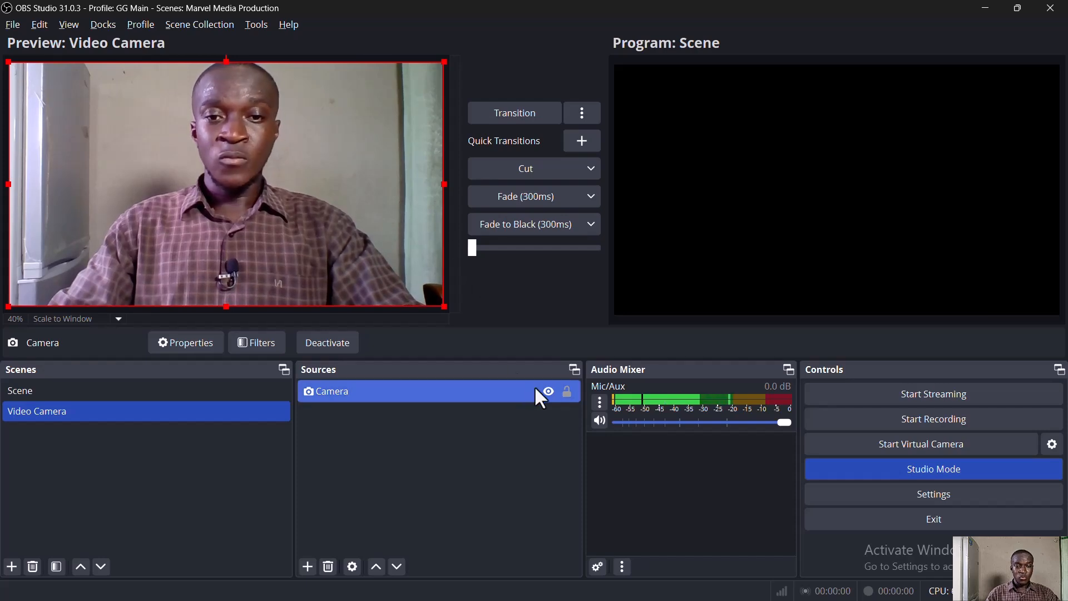
click(568, 391)
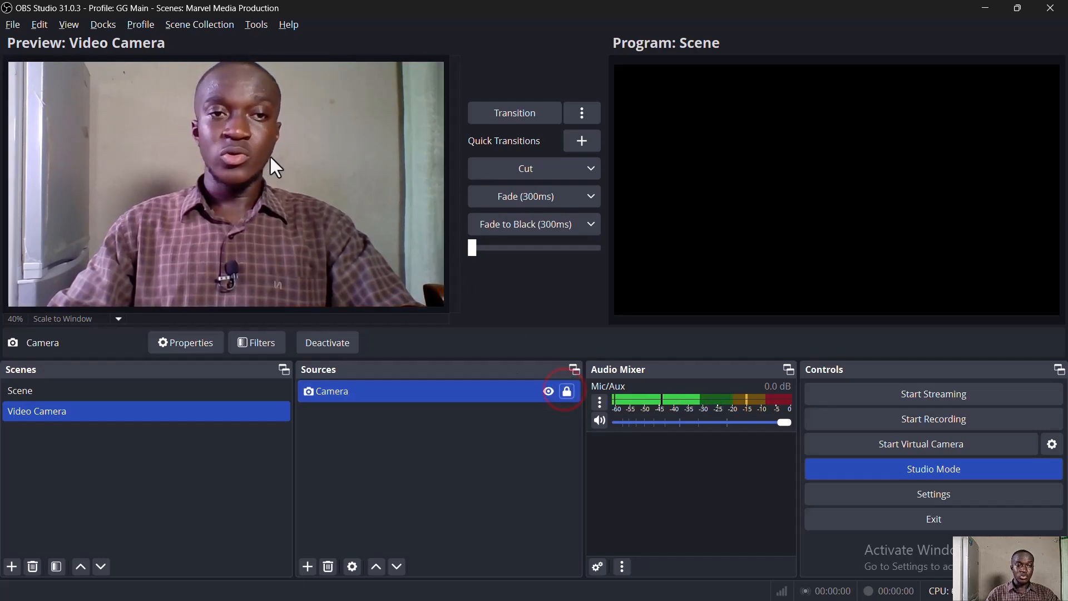
click(568, 391)
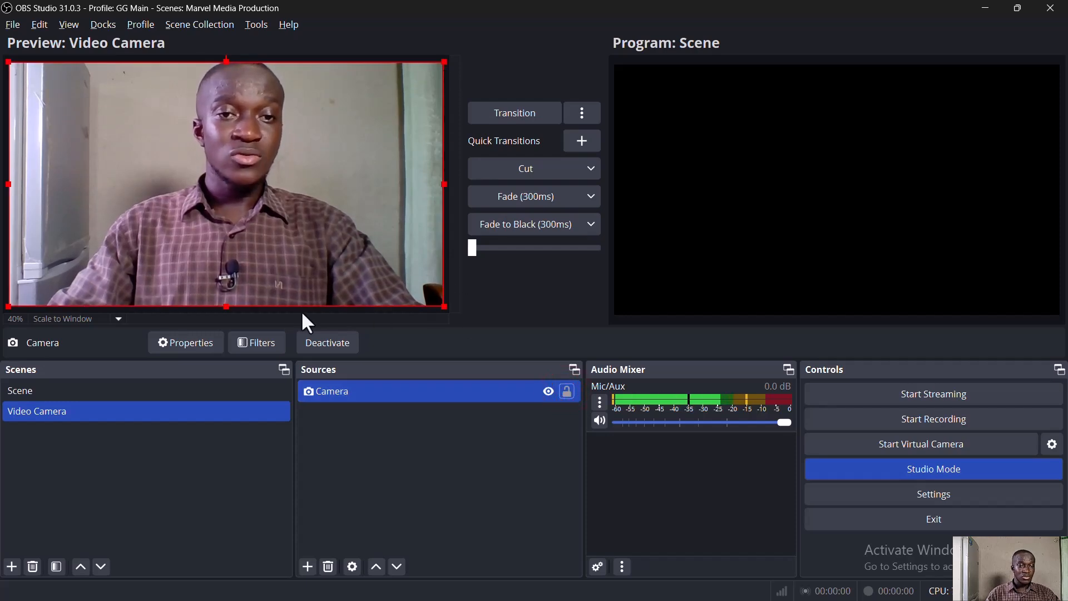
click(567, 392)
drag(258, 139, 236, 182)
drag(220, 122, 210, 183)
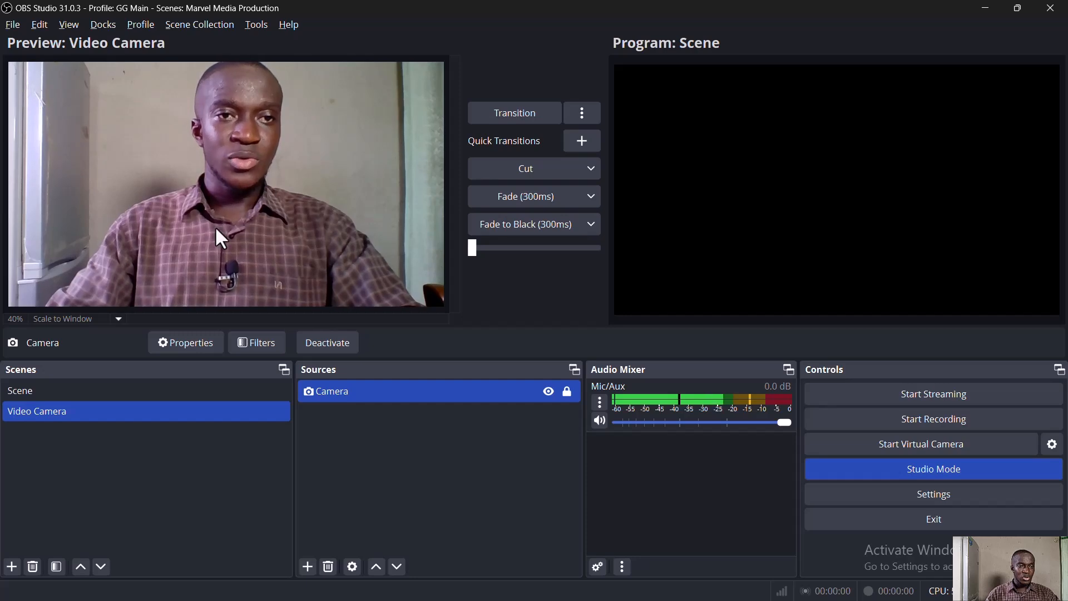
- Hide the Camera source and show it again
click(549, 393)
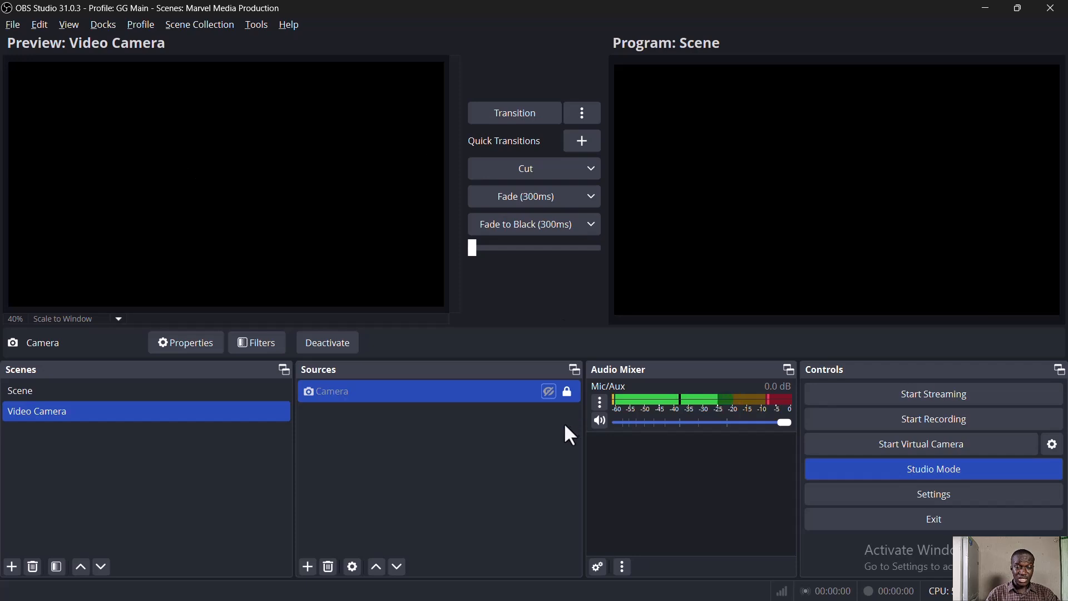
click(548, 392)
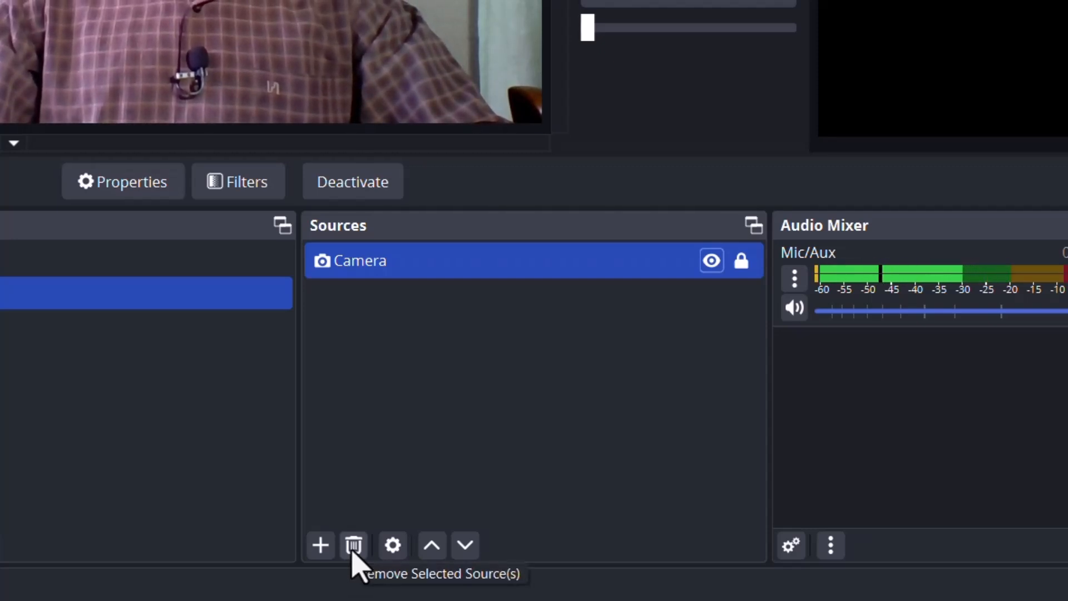
- Open the Camera source's properties, review its video settings such as resolution and buffering, and close them
click(421, 270)
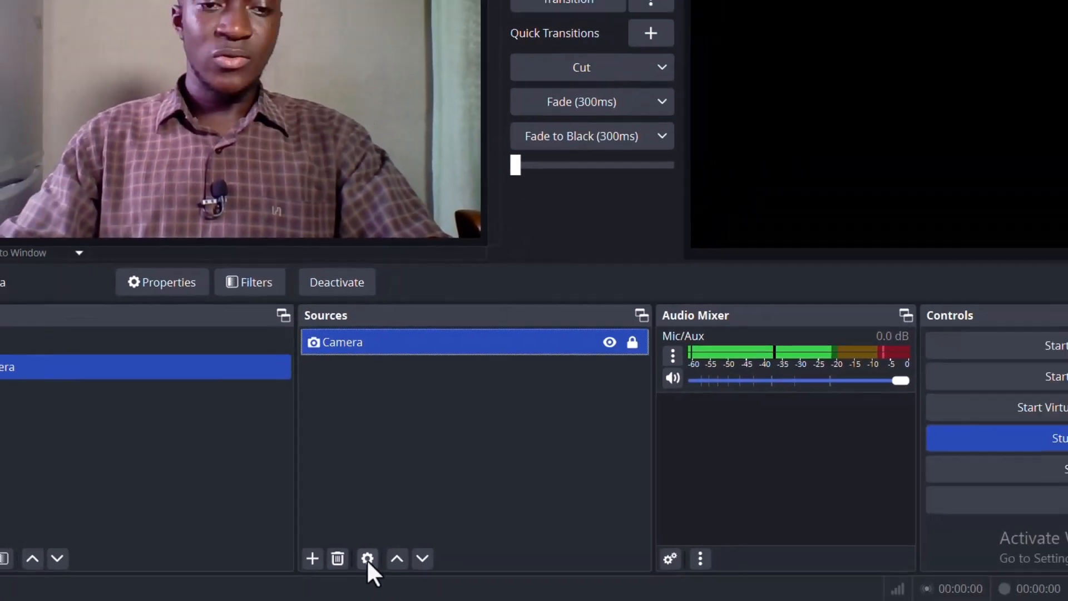
click(395, 546)
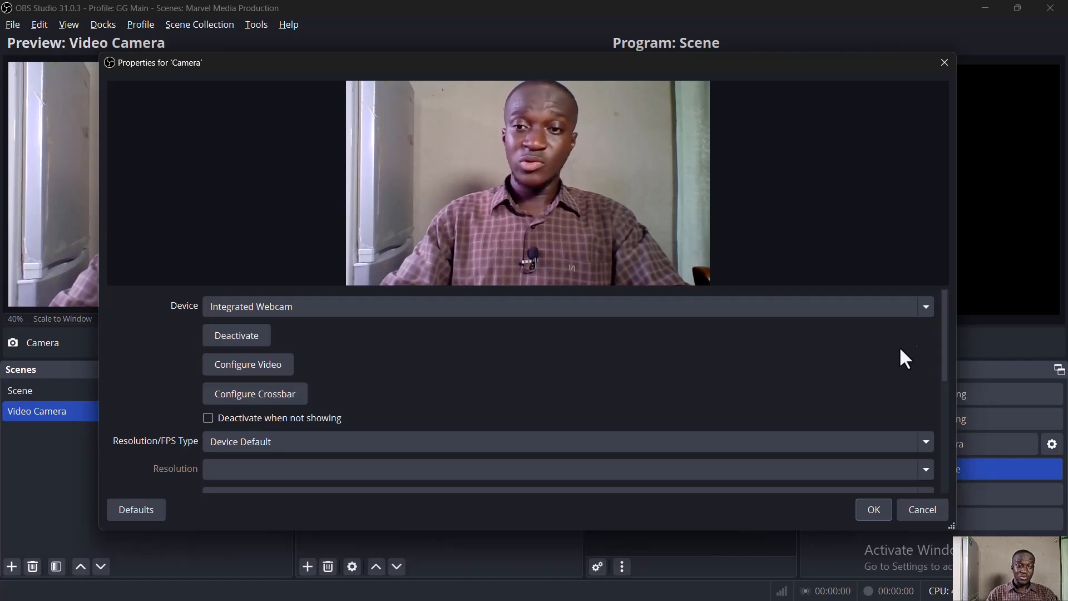
click(946, 333)
drag(946, 348, 959, 393)
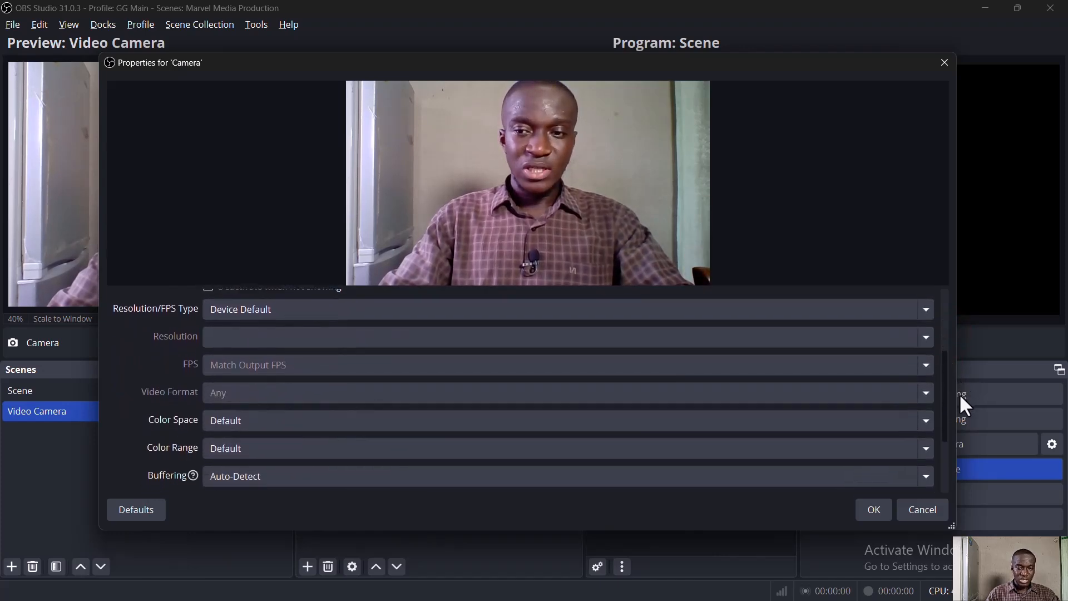
click(876, 512)
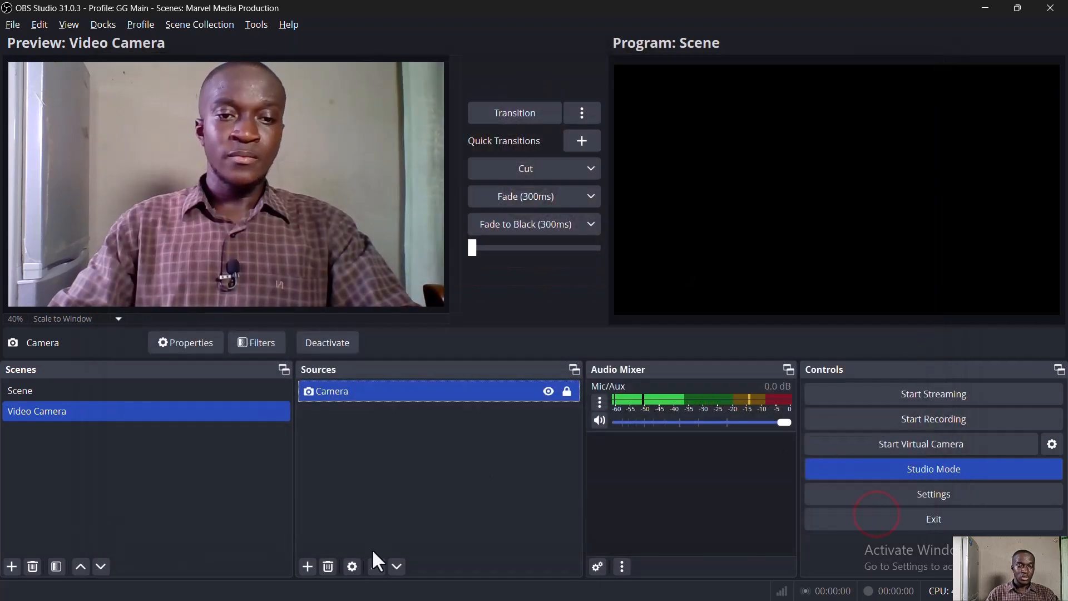